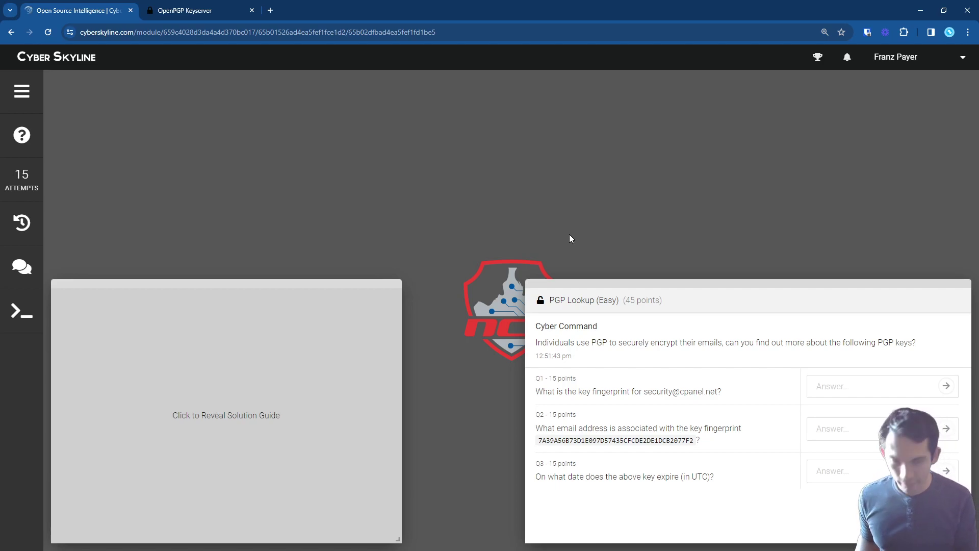
Read the three PGP Lookup (Easy) questions about the key fingerprint, the associated e-mail address and the expiry date.
key("ctrl+plus")
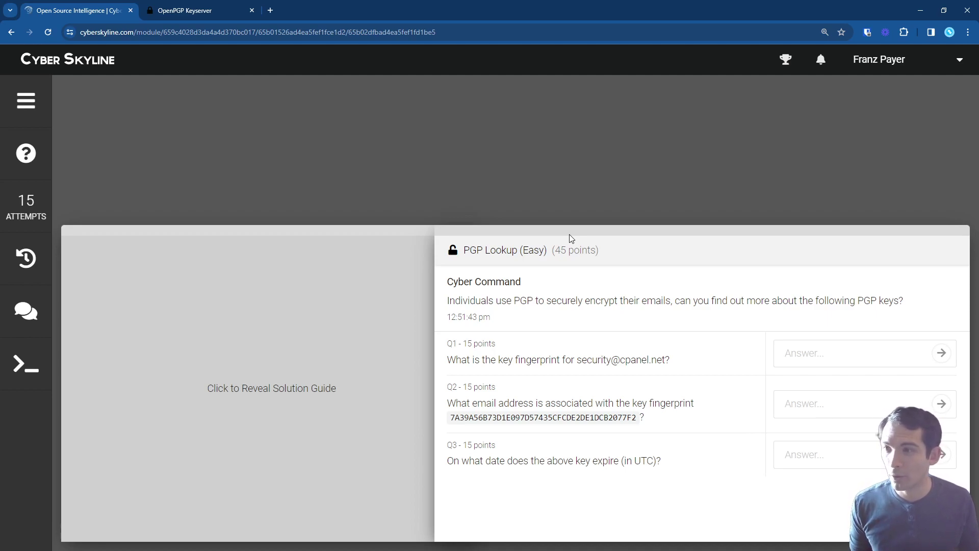
mouse_move(592, 360)
left_mouse_down()
mouse_move(666, 359)
mouse_move(582, 360)
left_mouse_up()
left_click(580, 355)
double_click(580, 357)
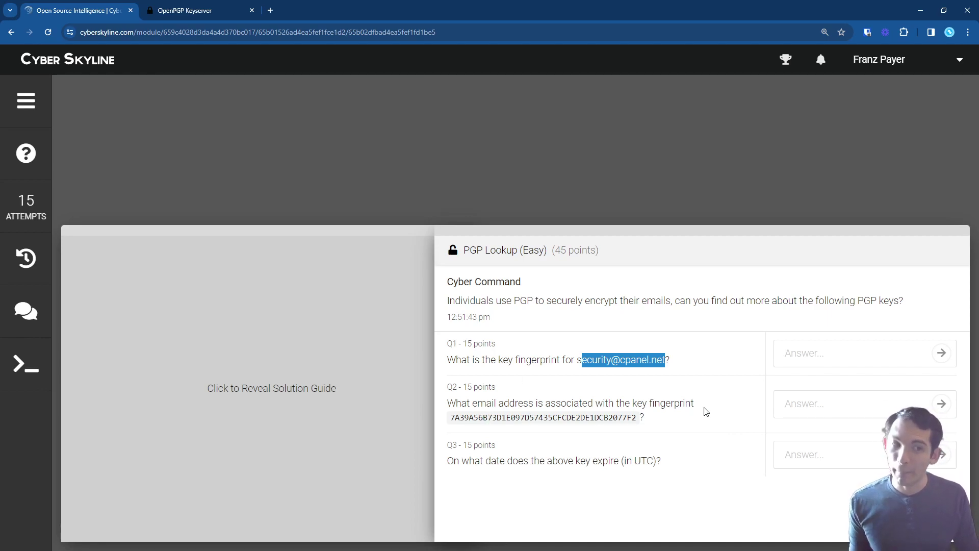
left_click(526, 415)
left_click_drag(490, 407, 552, 418)
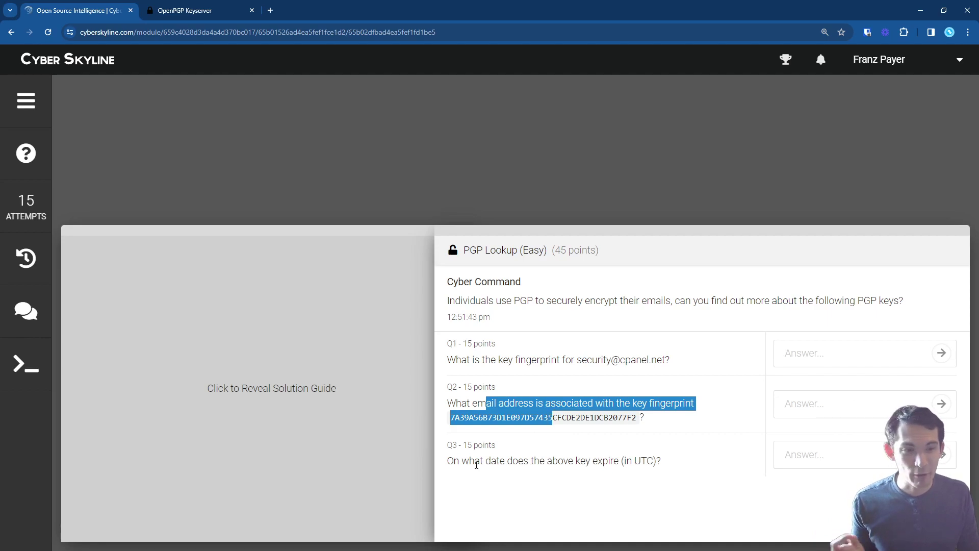
left_click_drag(460, 461, 642, 464)
left_click(599, 415)
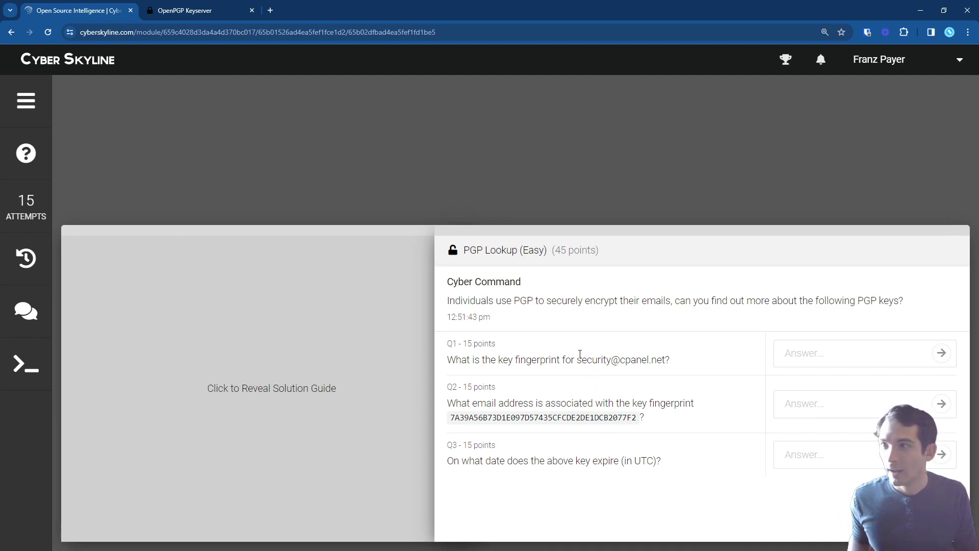
Copy the e-mail address from Q1 and search for it on the Hockeypuck OpenPGP keyserver.
left_click(208, 14)
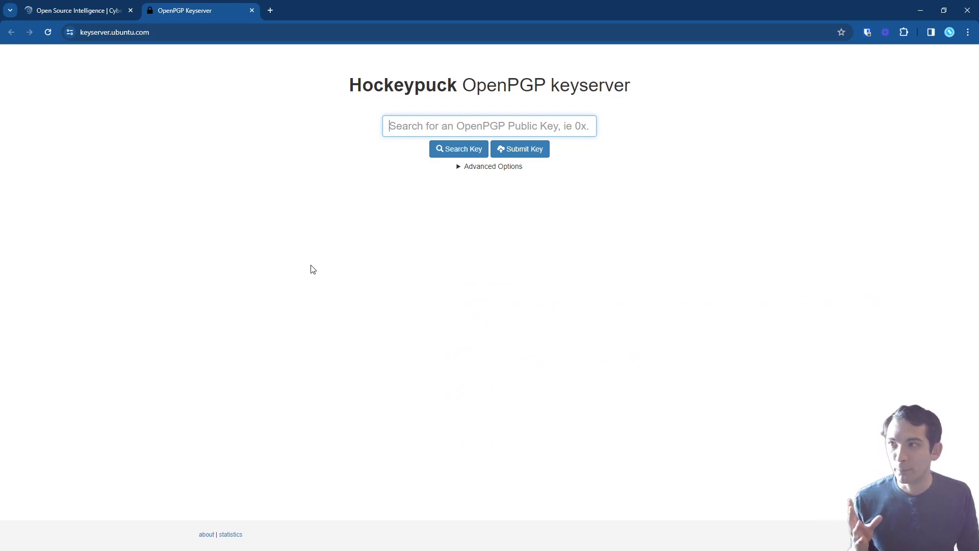
left_click(94, 13)
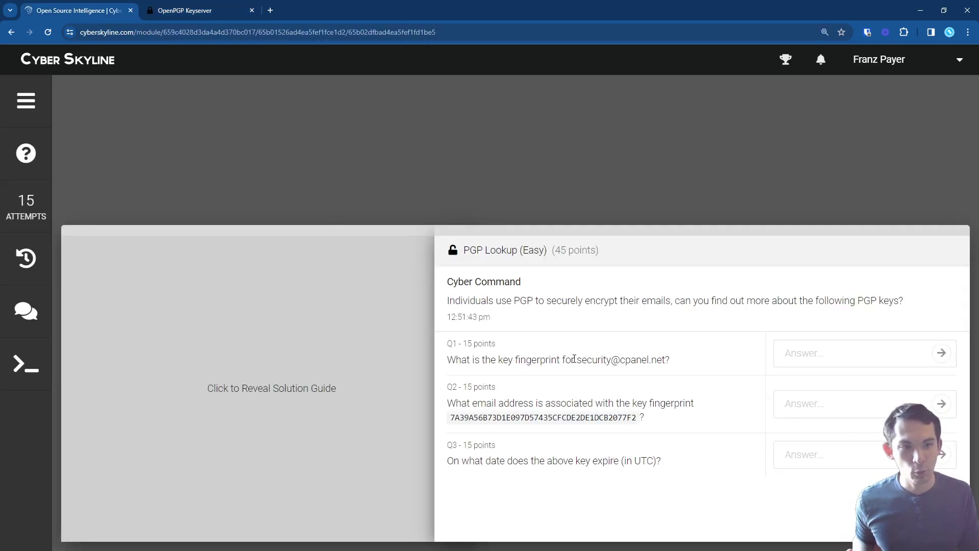
left_click_drag(574, 359, 665, 359)
key("ctrl+c")
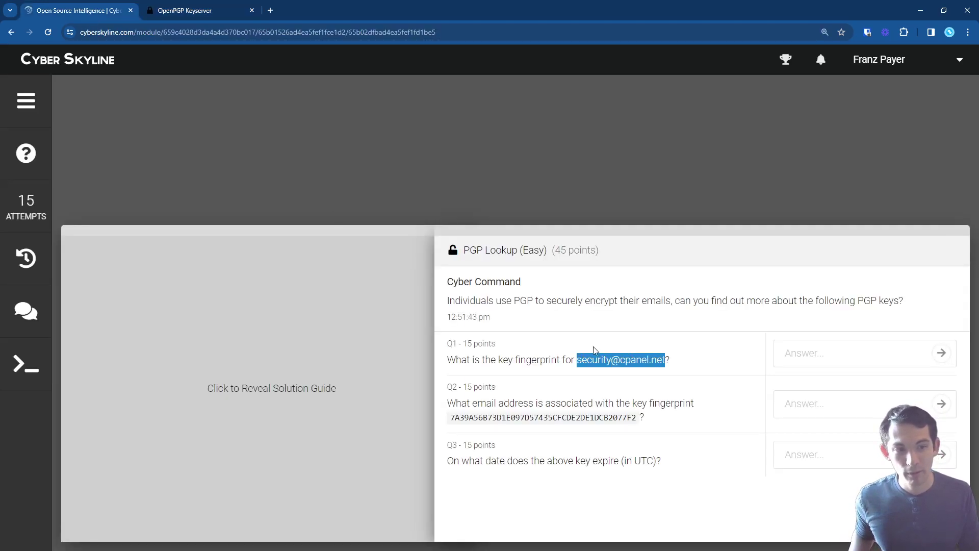
left_click(184, 11)
key("ctrl+v")
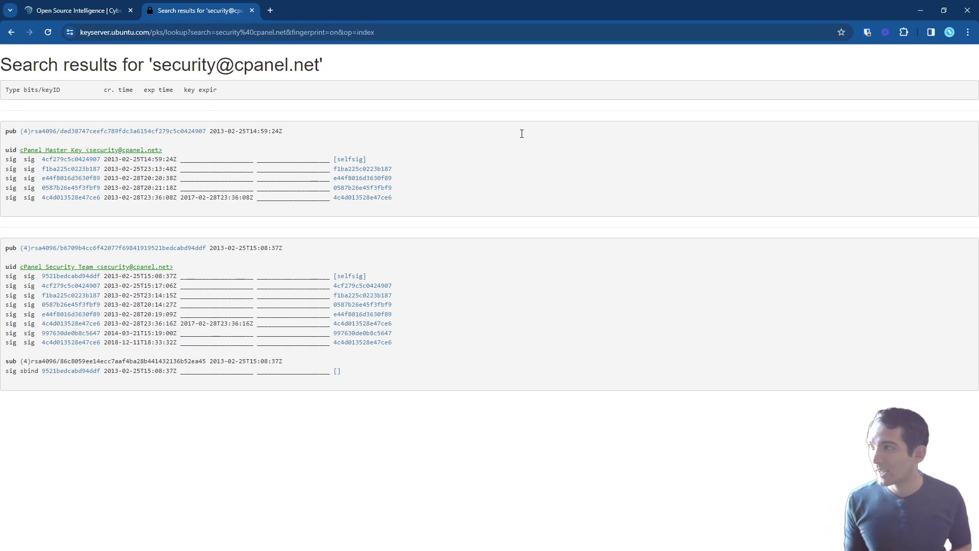
Examine the user IDs of the two keys in the search results, cPanel Master Key and cPanel Security Team.
key("ctrl+plus")
key("ctrl+plus")
key("ctrl+plus")
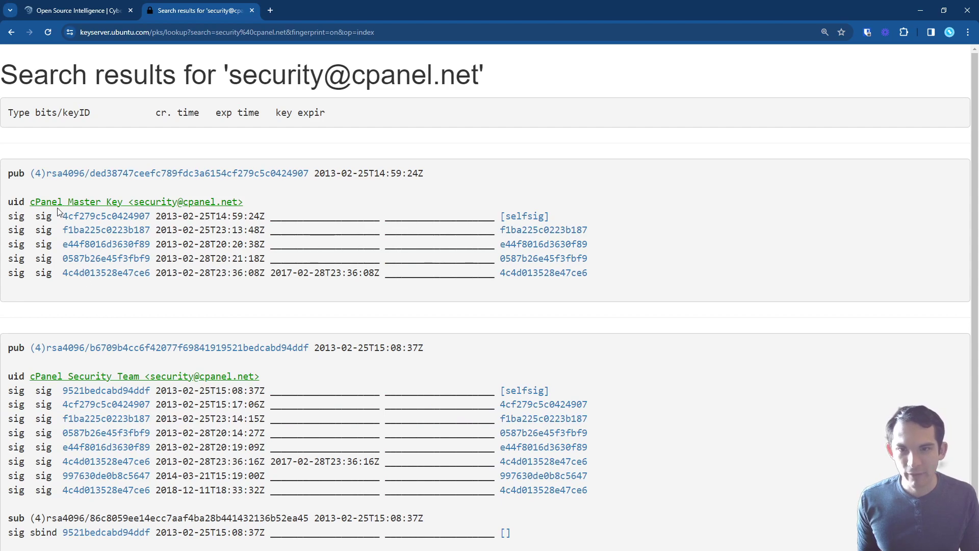
double_click(91, 204)
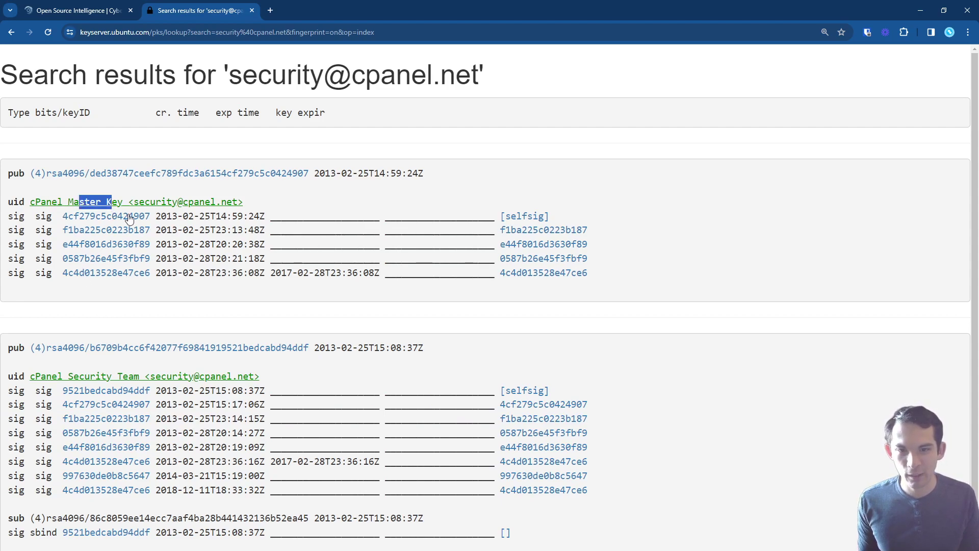
left_click_drag(134, 202, 244, 216)
left_click_drag(41, 376, 257, 378)
left_click(155, 382)
left_click(257, 380)
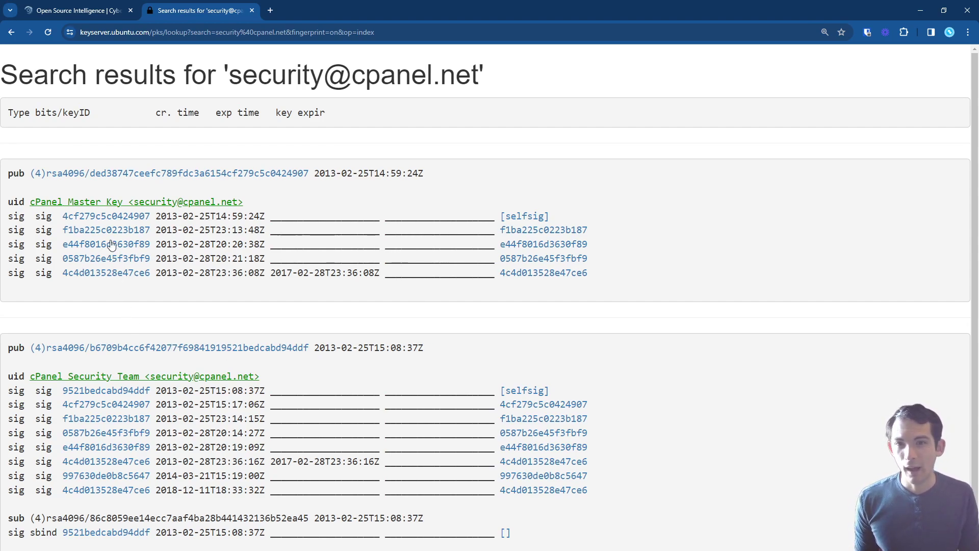
Locate the cPanel Master Key's fingerprint in its pub line using the bits/keyID heading, and copy the fingerprint.
double_click(19, 173)
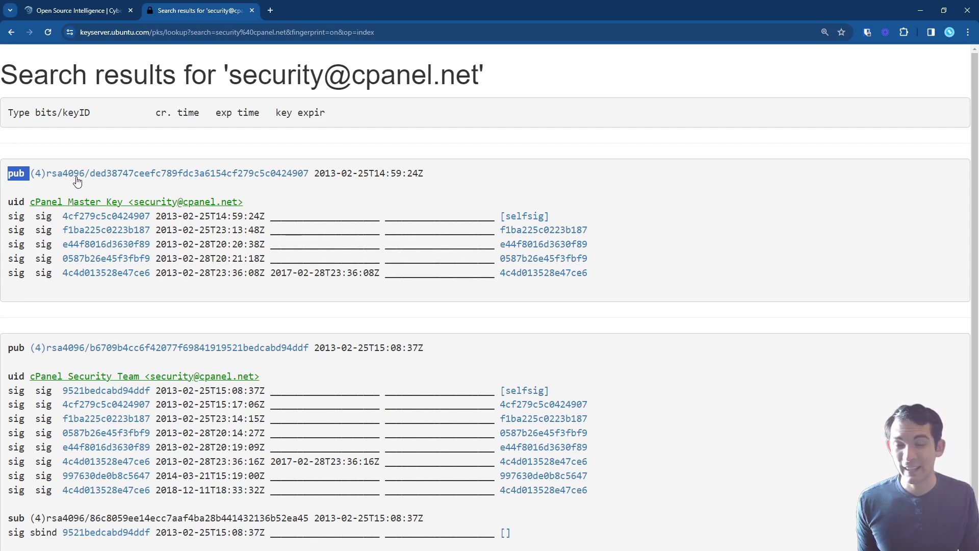
left_click_drag(308, 174, 89, 174)
double_click(43, 112)
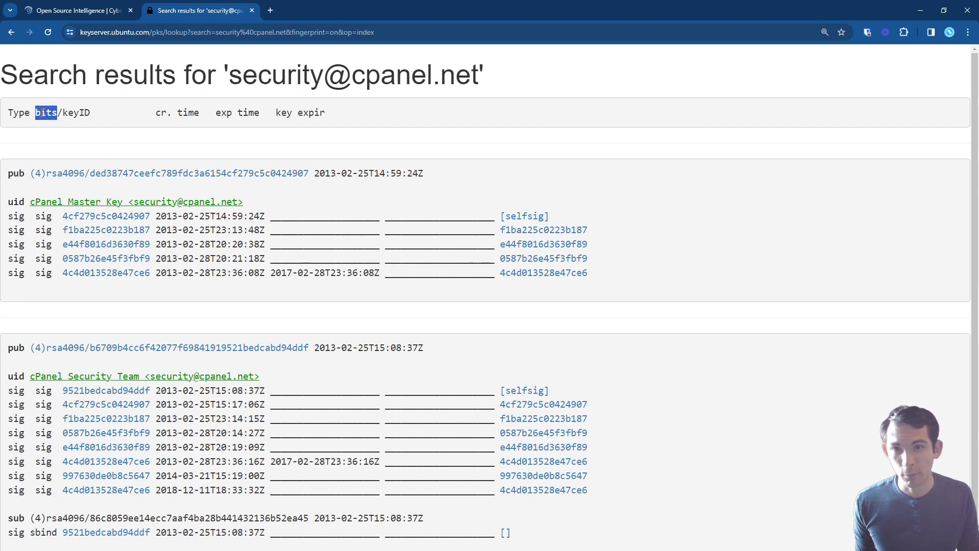
double_click(71, 113)
left_click_drag(309, 174, 90, 171)
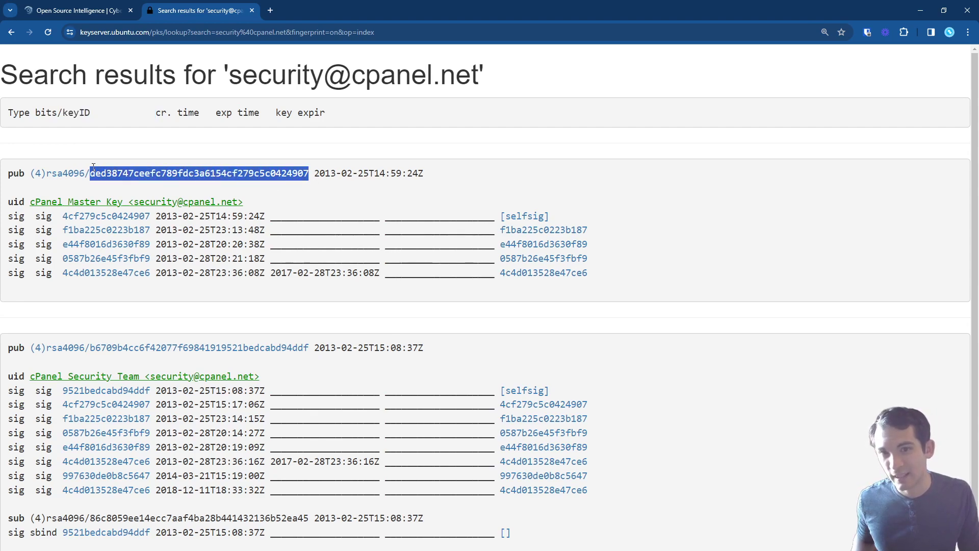
Return to the Cyber Skyline challenge and submit the copied cPanel Master Key fingerprint as the Q1 answer.
left_click(81, 14)
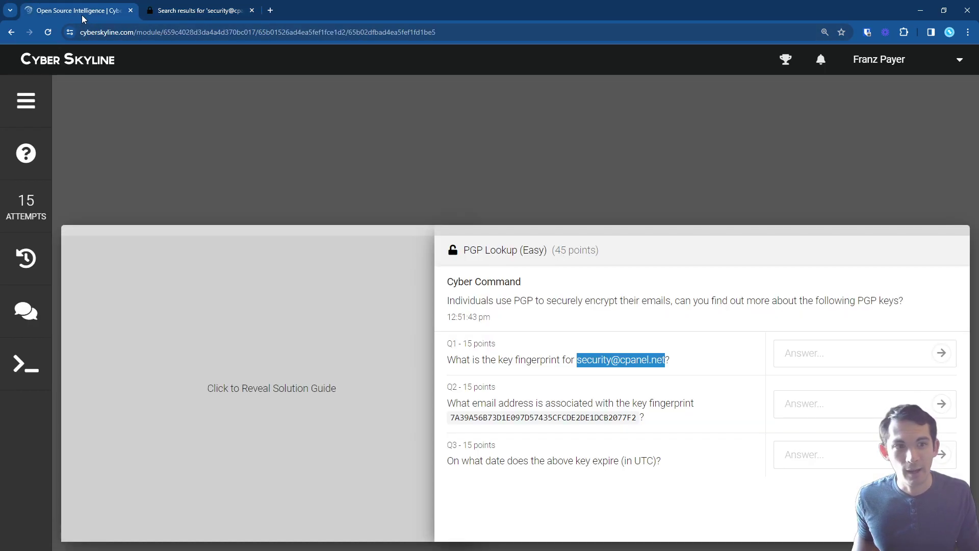
double_click(521, 360)
left_click(531, 361)
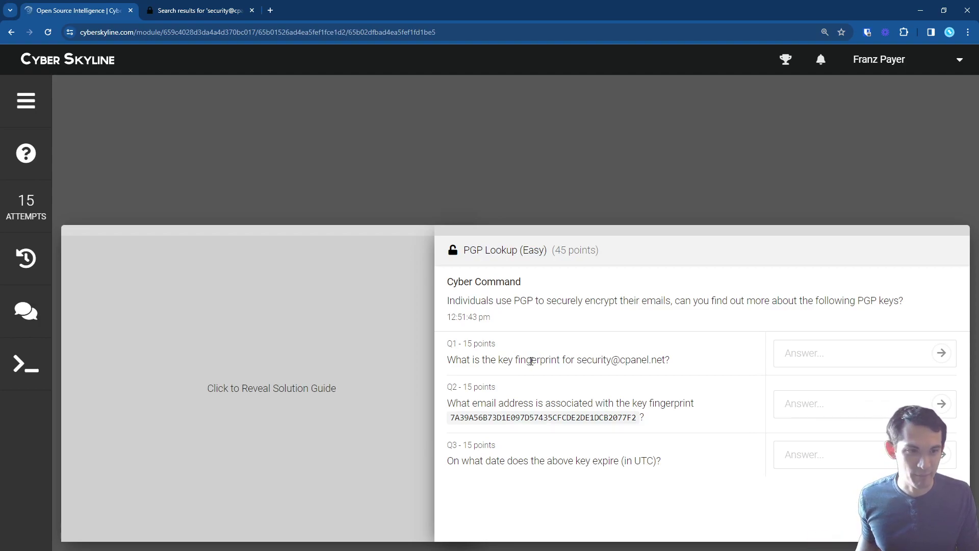
double_click(531, 361)
left_click(816, 360)
key("ctrl+v")
key("Return")
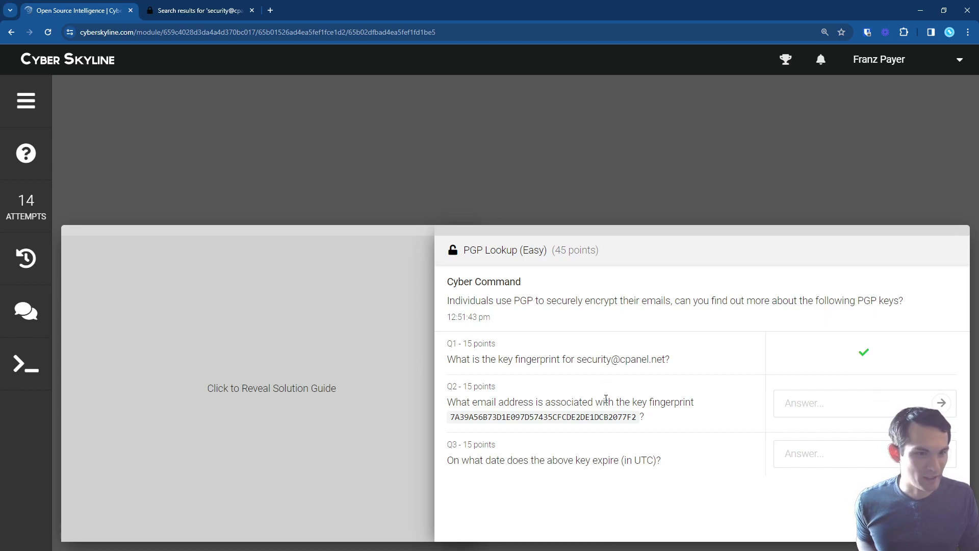
Compare the cPanel Security Team key's fingerprint on the keyserver with what Q1 asks for.
left_click(213, 20)
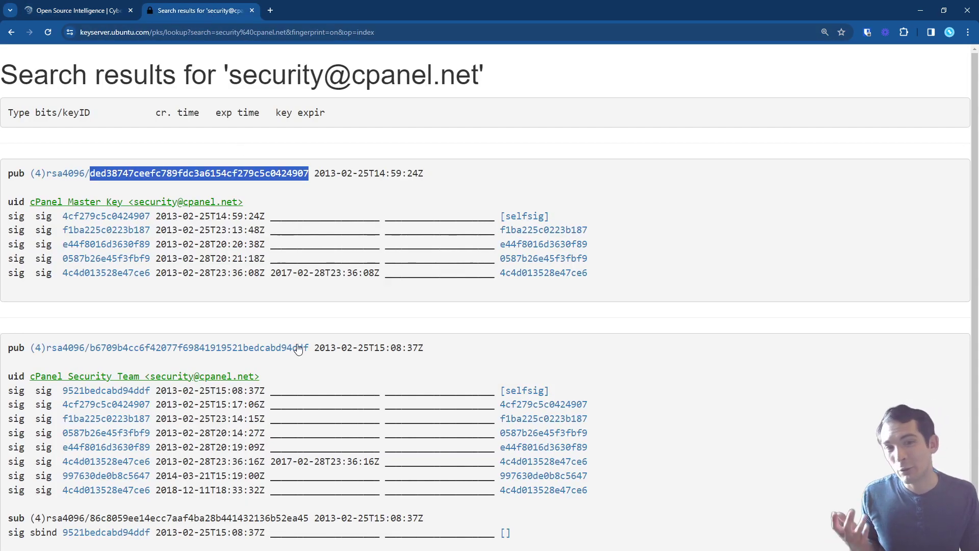
scroll(301, 350, "down", 1)
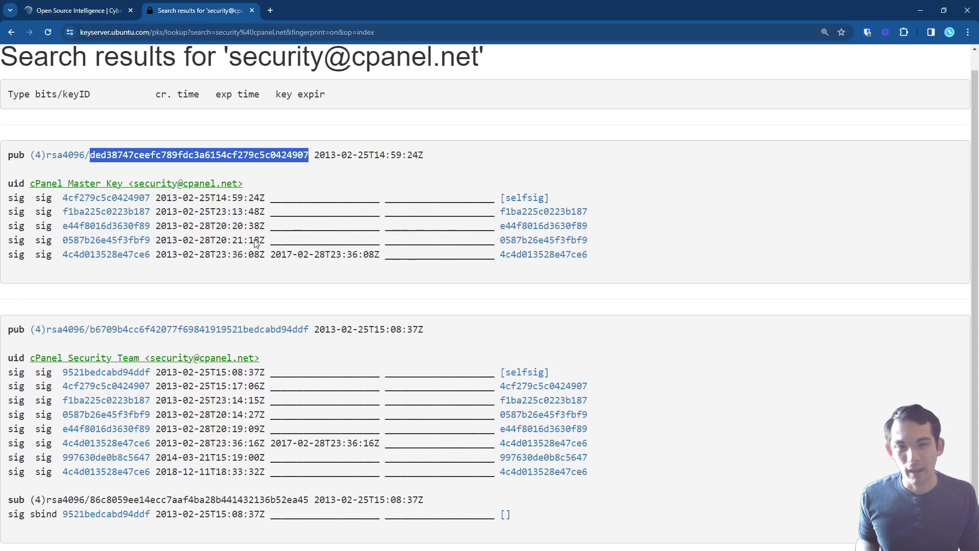
left_click(117, 15)
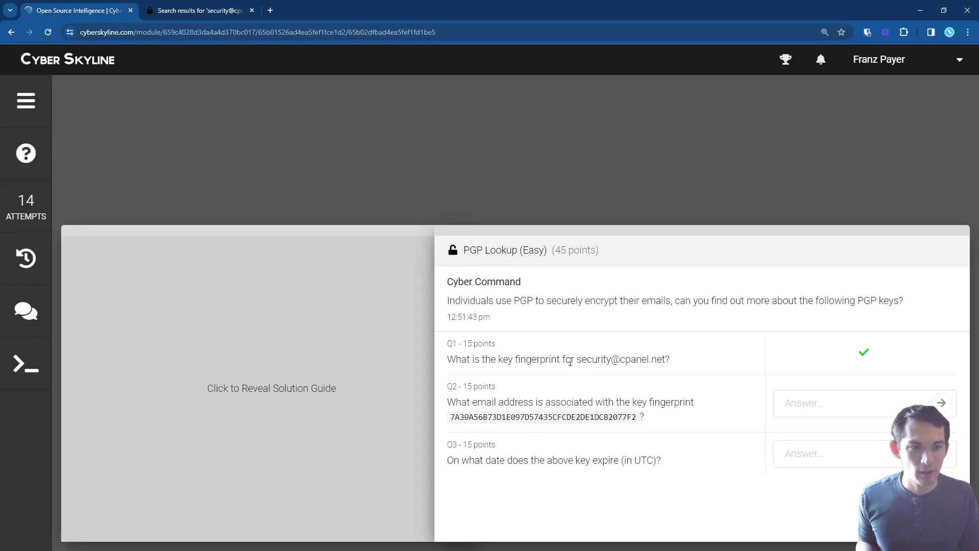
left_click_drag(570, 361, 624, 361)
double_click(633, 359)
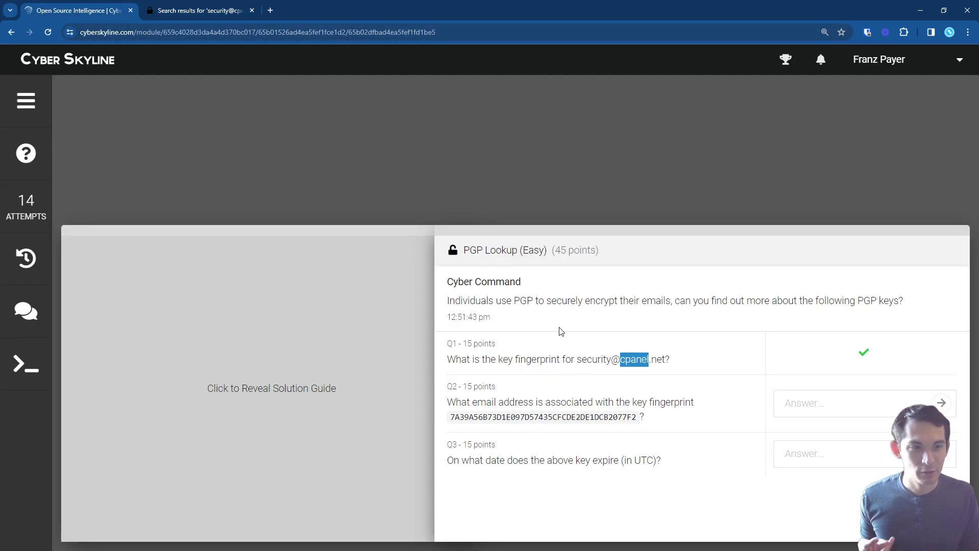
left_click(217, 18)
left_click(207, 448)
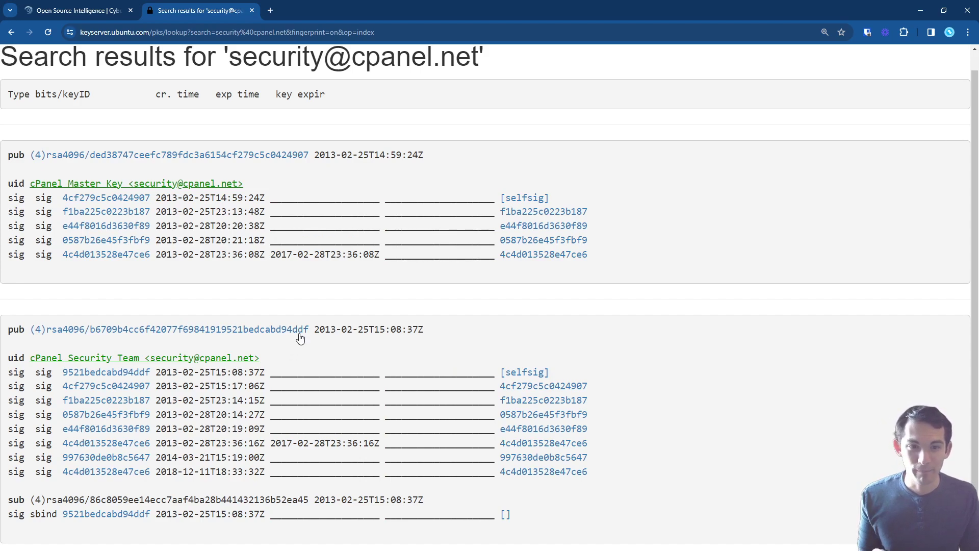
left_click_drag(308, 330, 89, 331)
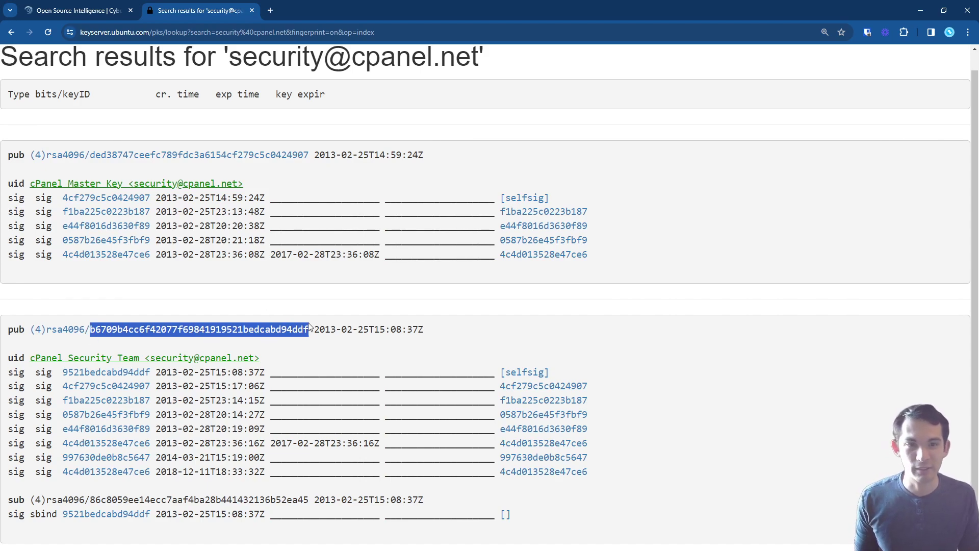
left_click(93, 15)
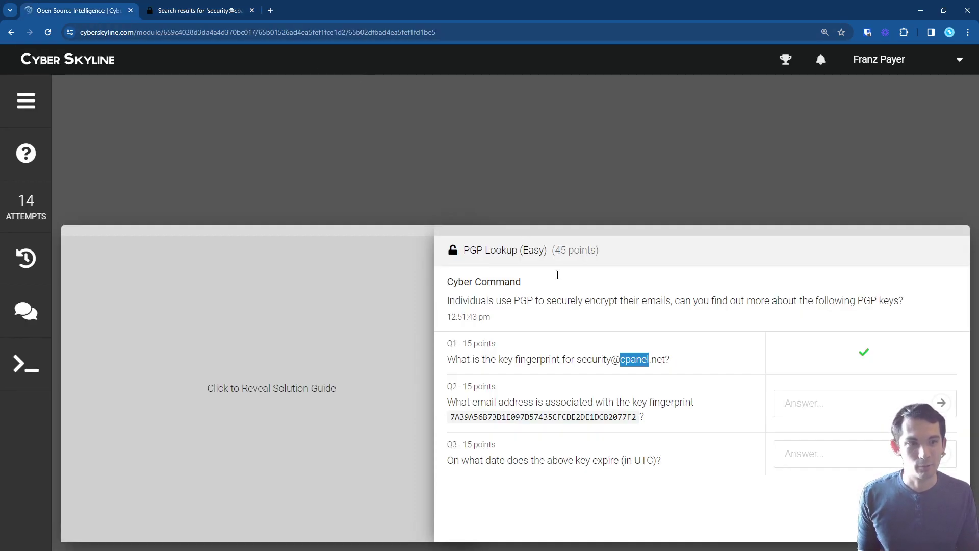
left_click(570, 457)
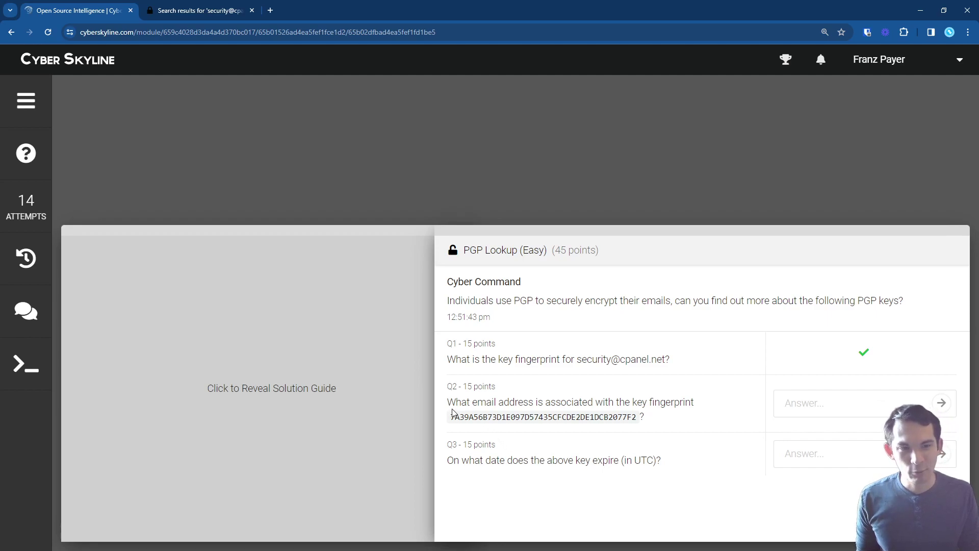
Copy the Q2 fingerprint 7A39A56B73D1E097D57435CFCDE2DE1DCB2077F2 and search for it on the keyserver's home page.
left_click_drag(457, 416, 573, 417)
double_click(573, 417)
key("ctrl+c")
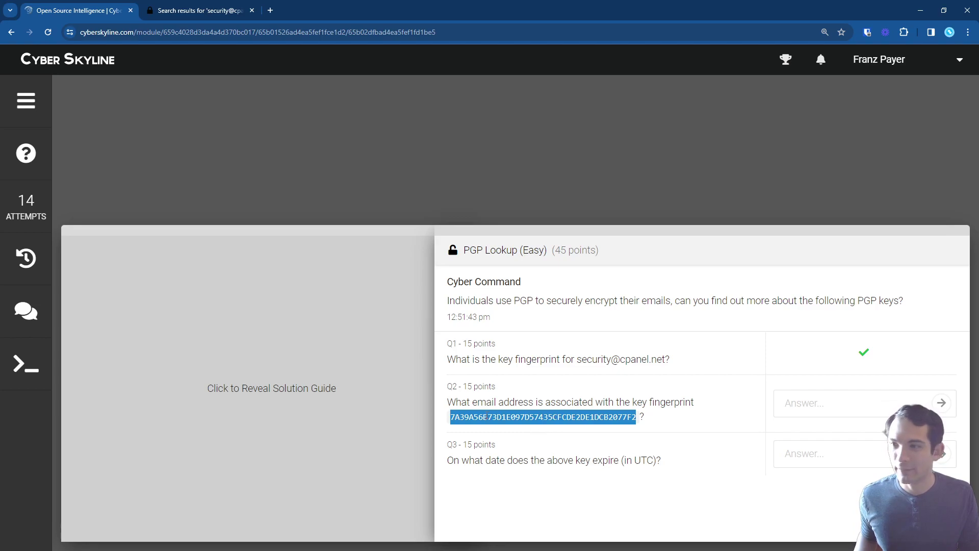
left_click(204, 11)
scroll(355, 219, "up", 1)
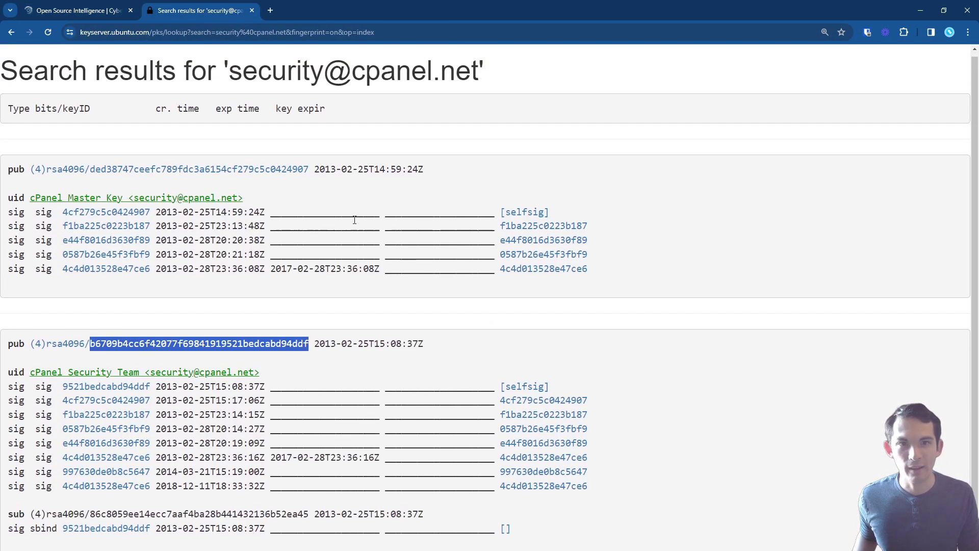
key("alt+Left")
left_click(383, 167)
key("ctrl+a")
key("ctrl+v")
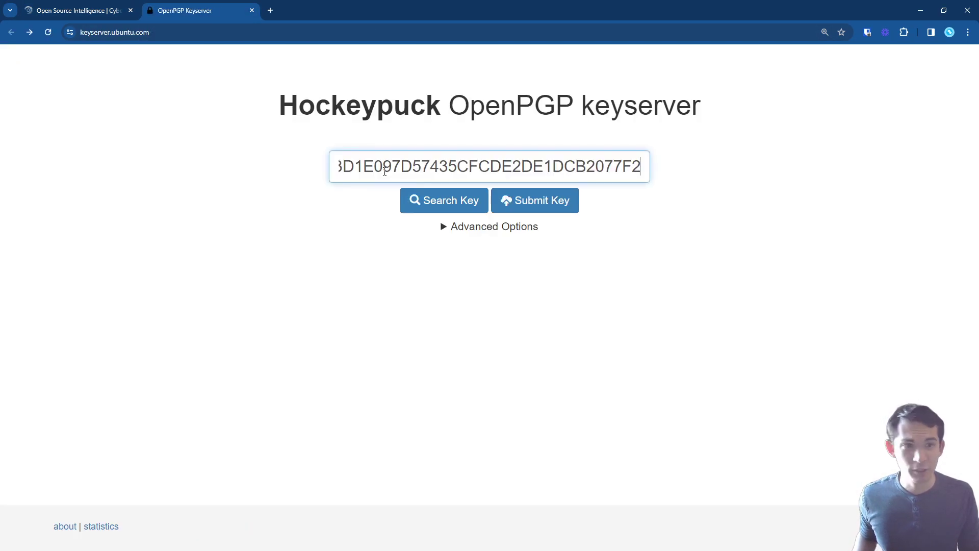
key("Return")
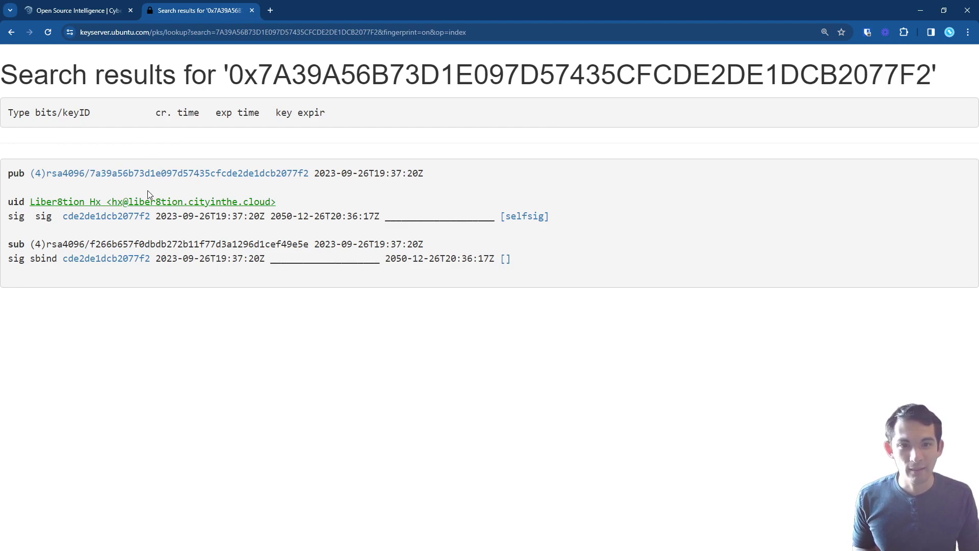
Copy the e-mail address from the Liber8tion Hx key's uid line and submit it as the Q2 answer.
left_click(89, 17)
double_click(505, 403)
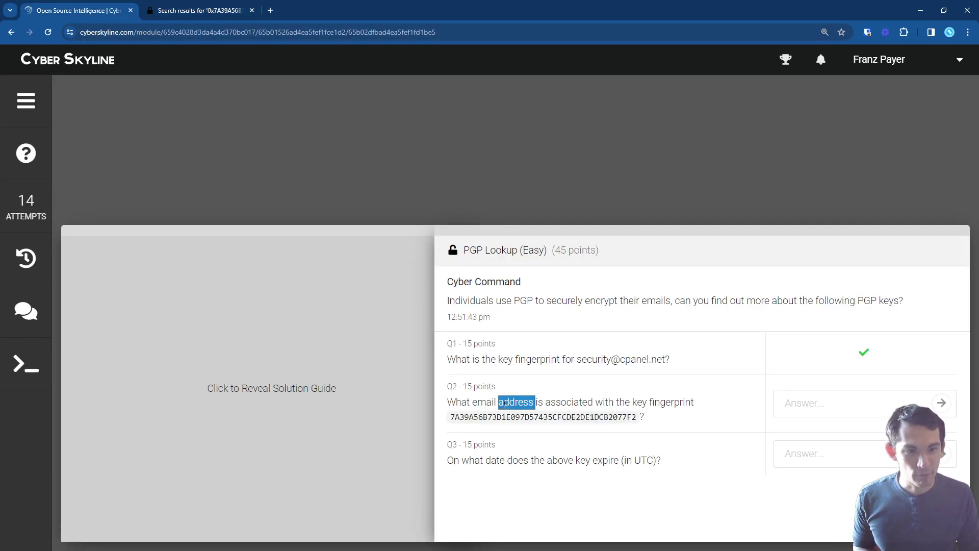
left_click(206, 11)
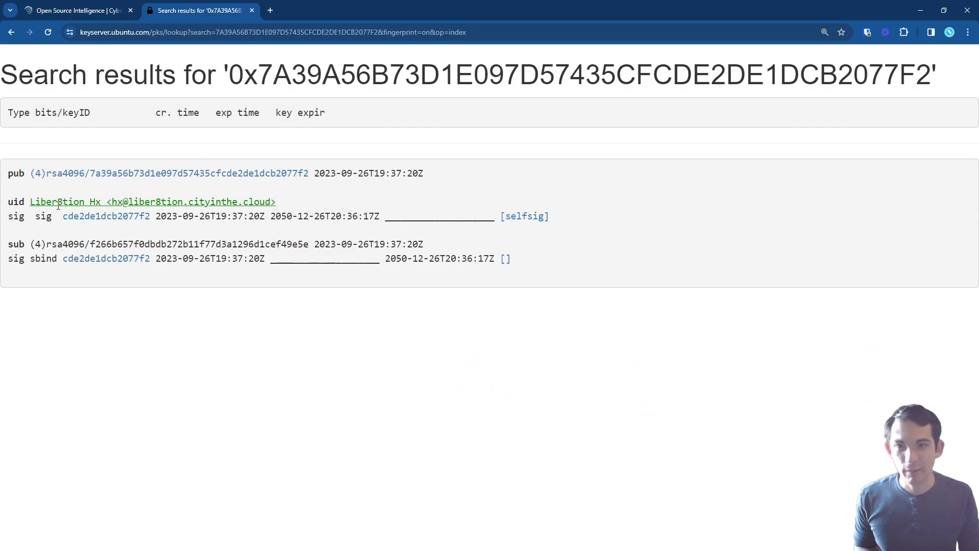
left_click_drag(110, 202, 270, 202)
key("ctrl+c")
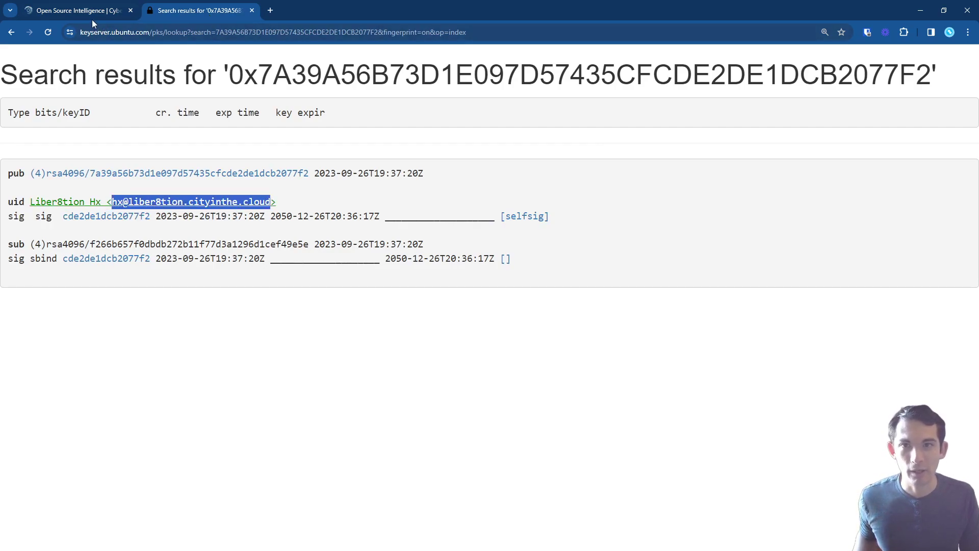
left_click(92, 18)
left_click(786, 405)
key("ctrl+v")
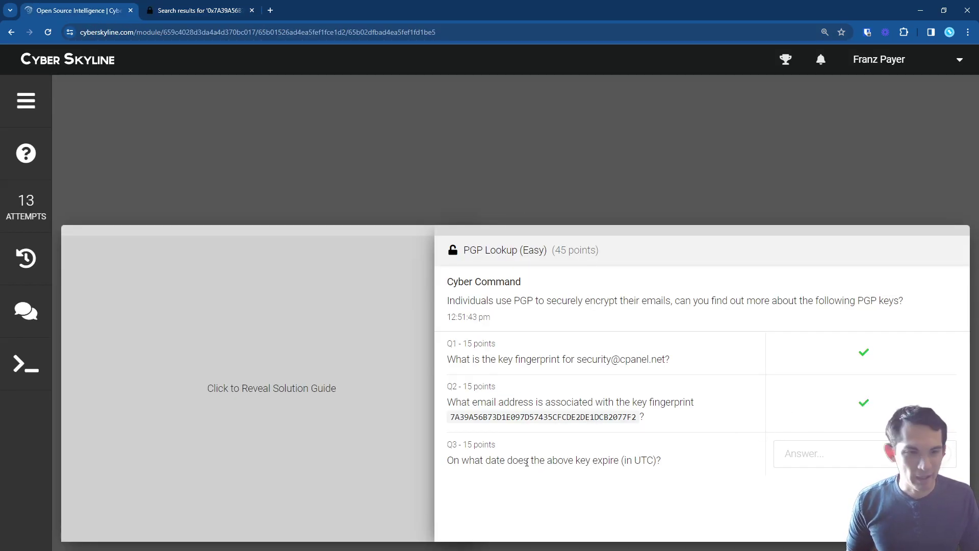
Read Q3 about the key's expiry date and examine the key expiry heading and the uid signature's dates on the keyserver.
left_click_drag(527, 462, 662, 460)
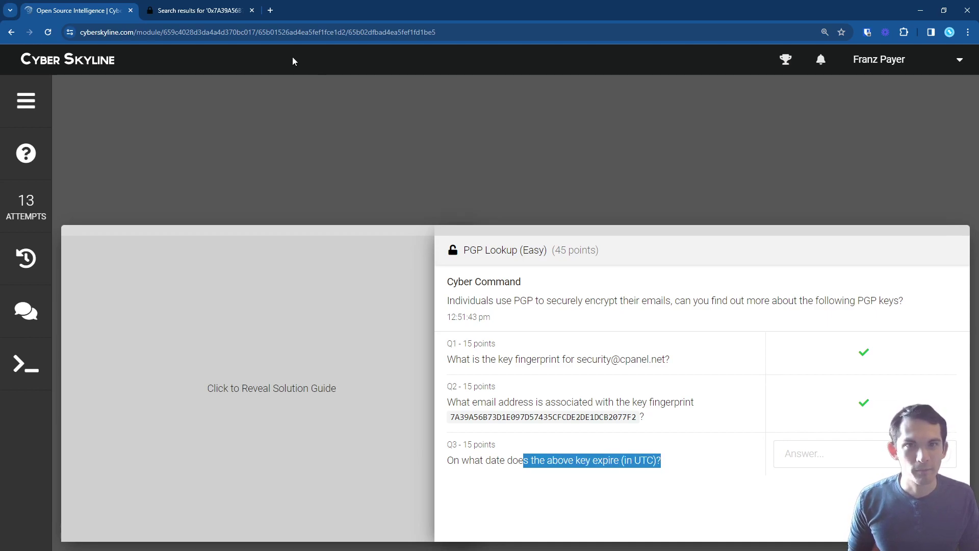
left_click(200, 11)
left_click_drag(275, 113, 322, 110)
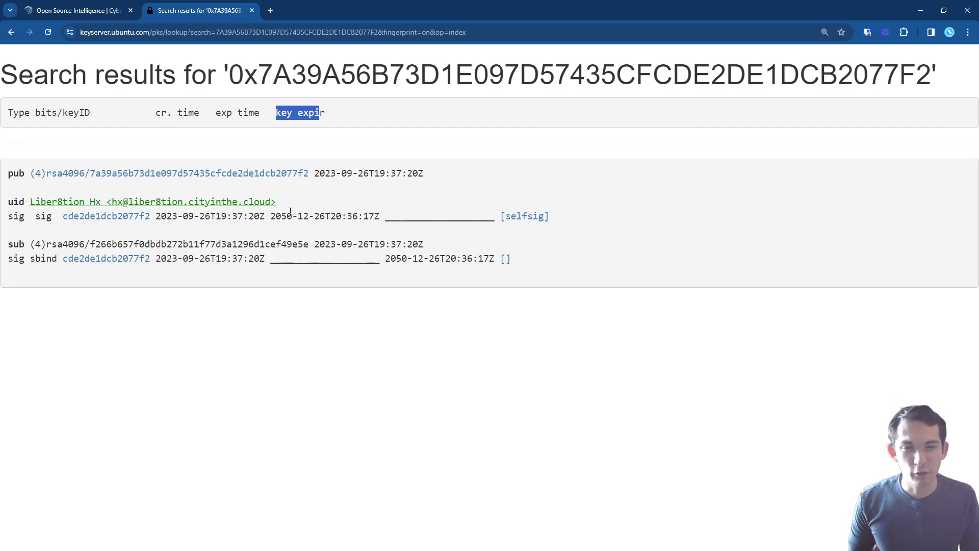
left_click_drag(298, 216, 293, 216)
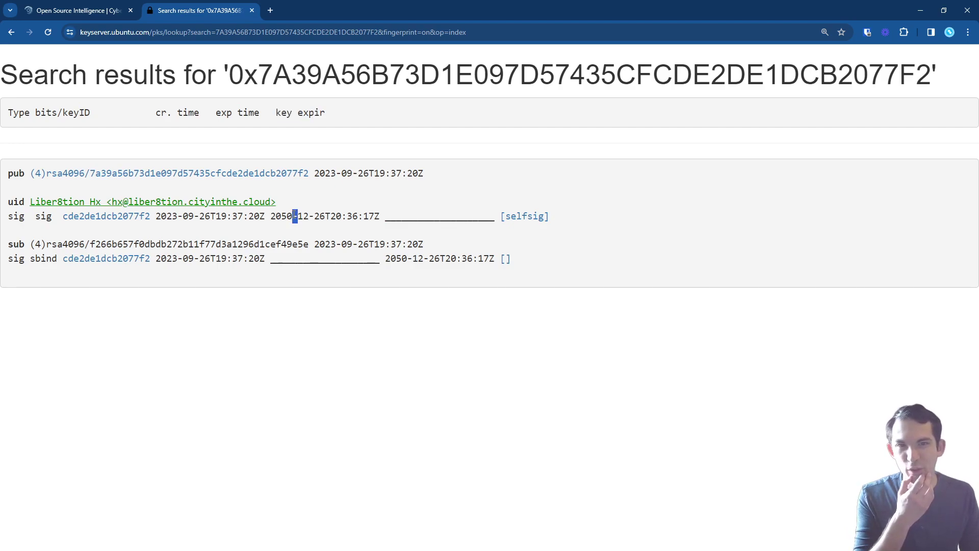
double_click(282, 216)
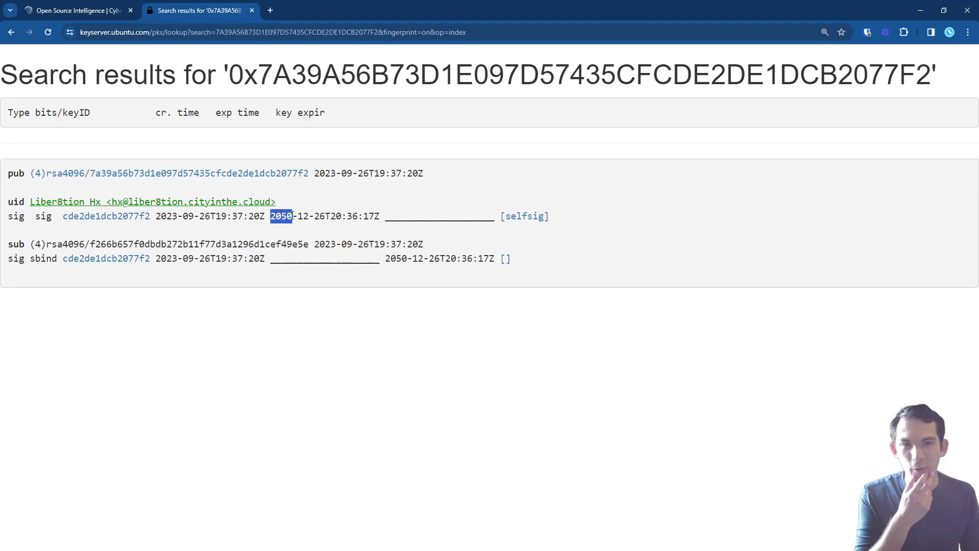
double_click(250, 216)
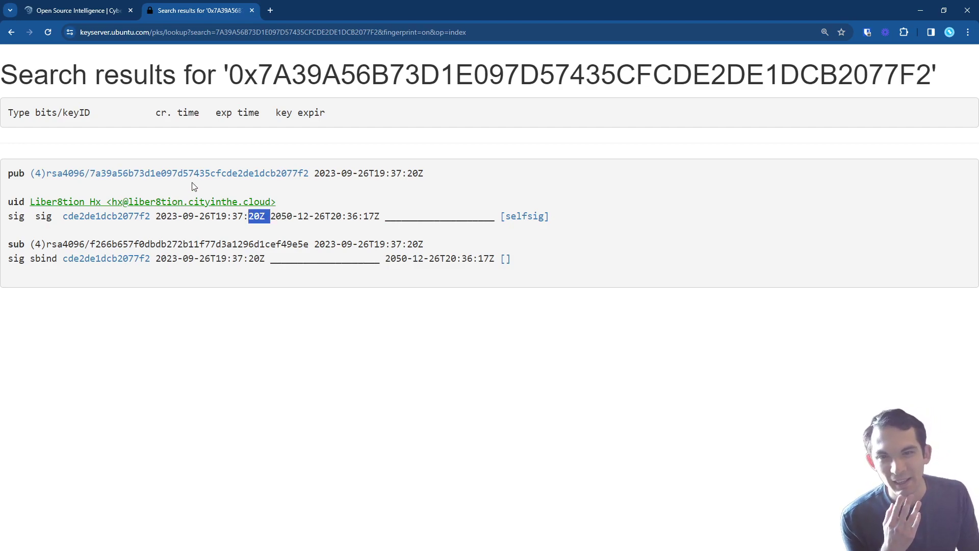
left_click(296, 224)
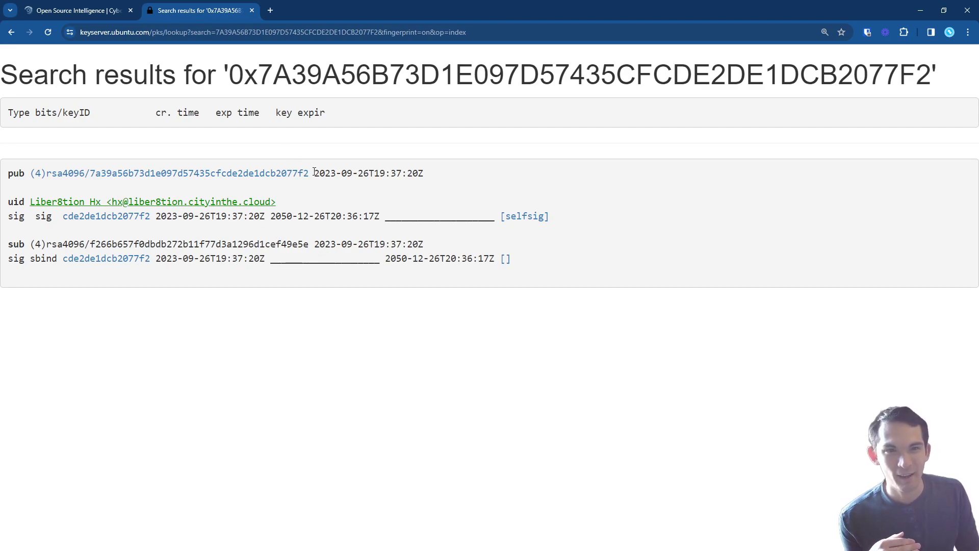
Compare the creation and expiration time headings with the dates on the key's pub line and uid self-signature line.
left_click_drag(317, 173, 426, 175)
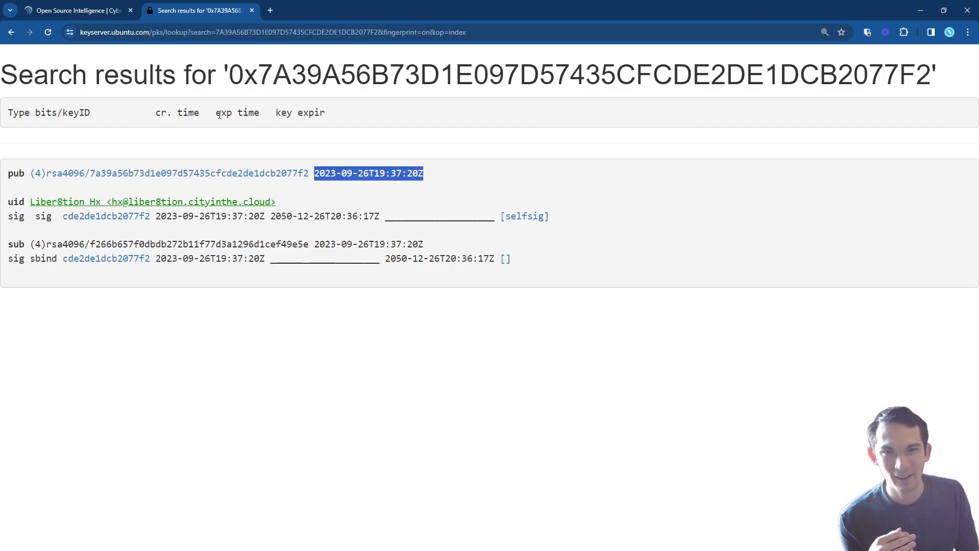
left_click_drag(218, 115, 259, 115)
left_click(151, 115)
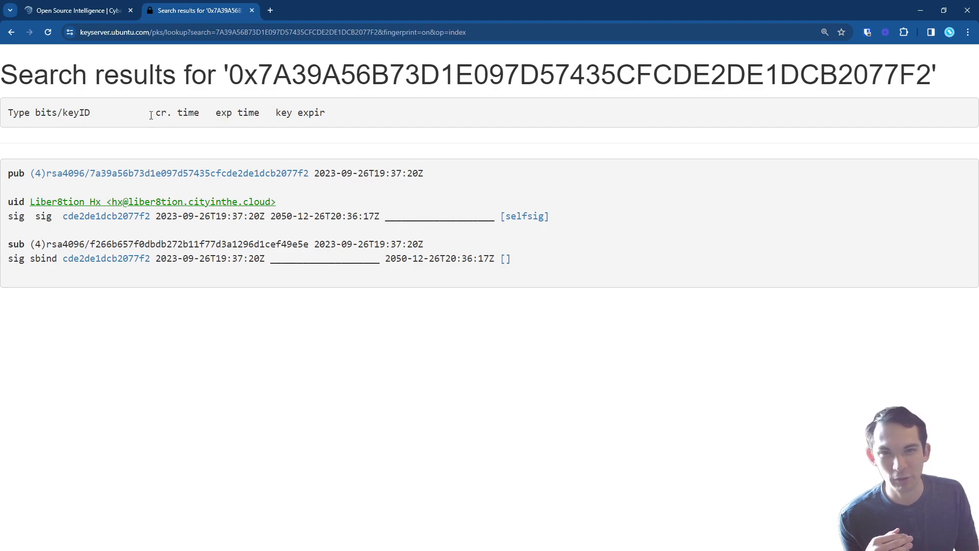
left_click_drag(151, 115, 280, 117)
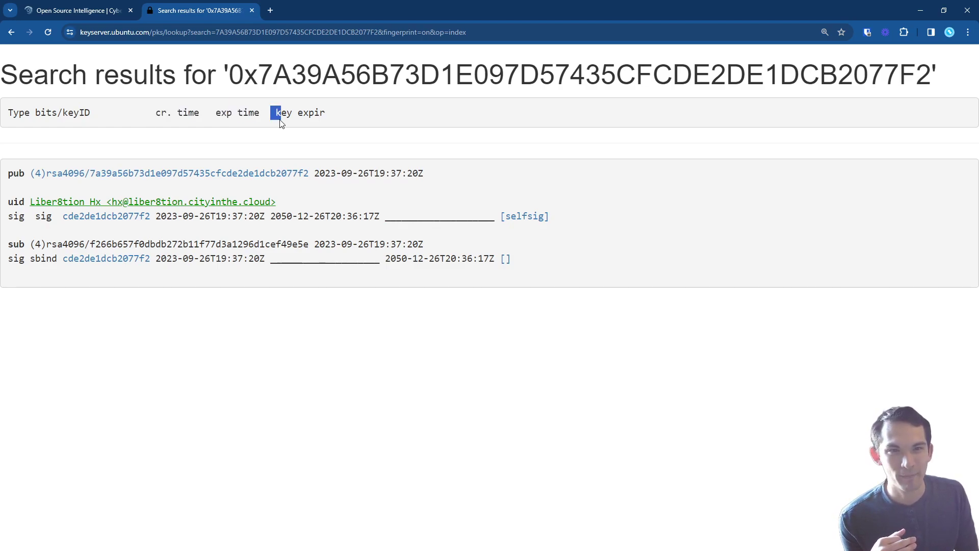
left_click(196, 118)
left_click_drag(319, 174, 431, 173)
left_click(223, 112)
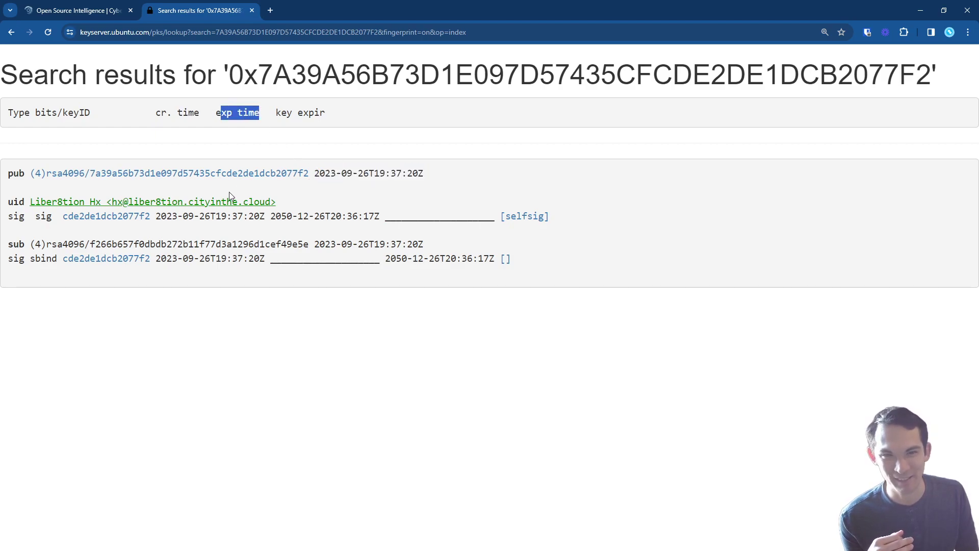
left_click_drag(157, 215, 265, 221)
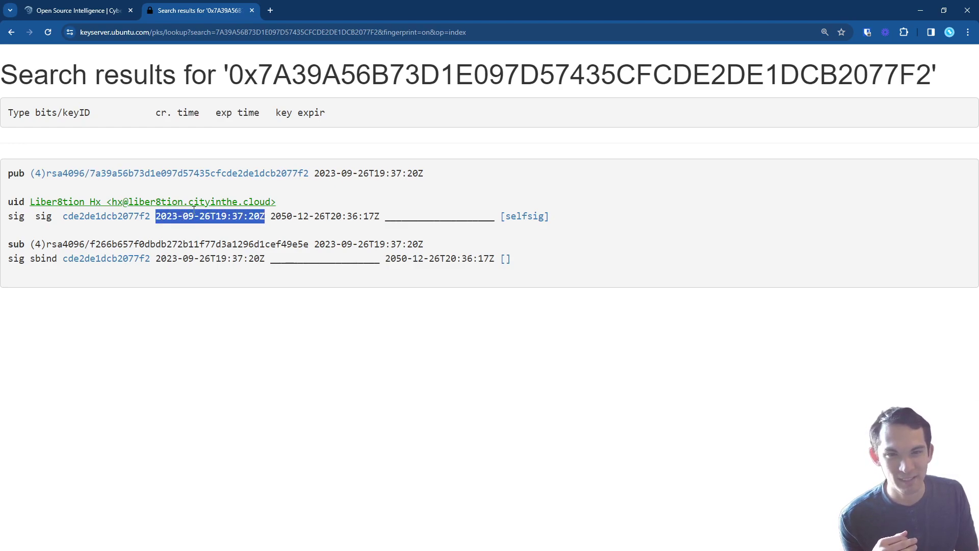
left_click_drag(318, 171, 404, 170)
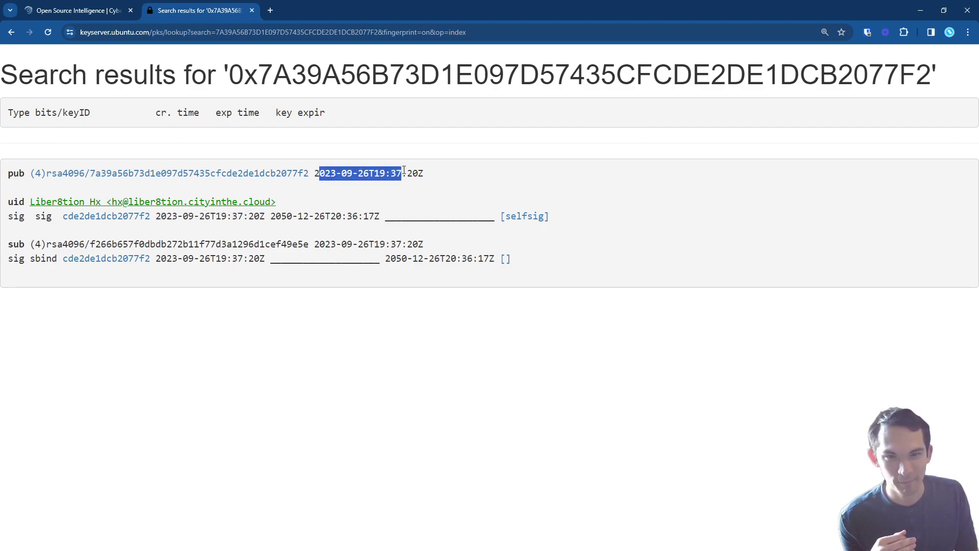
left_click_drag(127, 202, 380, 219)
left_click(227, 214)
left_click(258, 220)
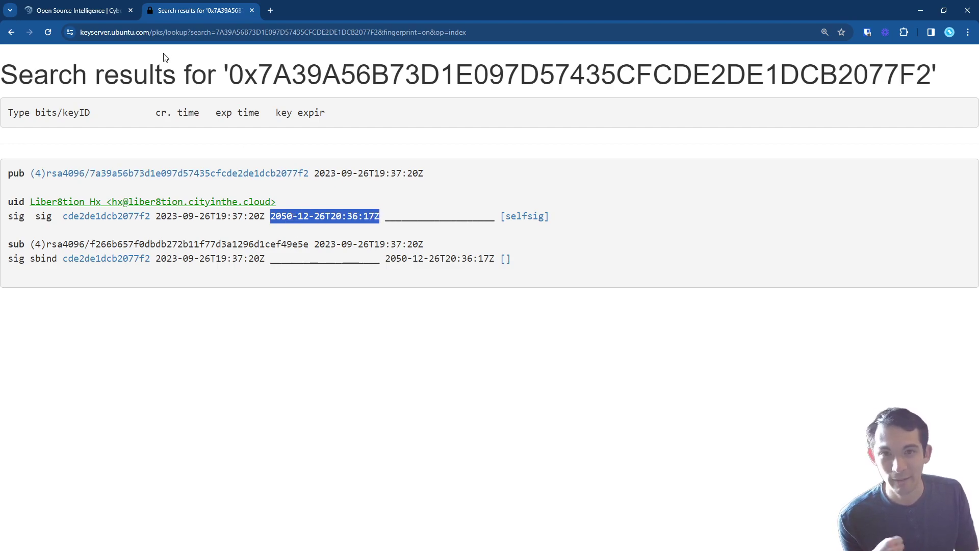
Return to the Cyber Skyline challenge, pick 20 March 2024 as the Q3 date, and change its year to 2050 and month to 12.
left_click(117, 13)
left_click(855, 455)
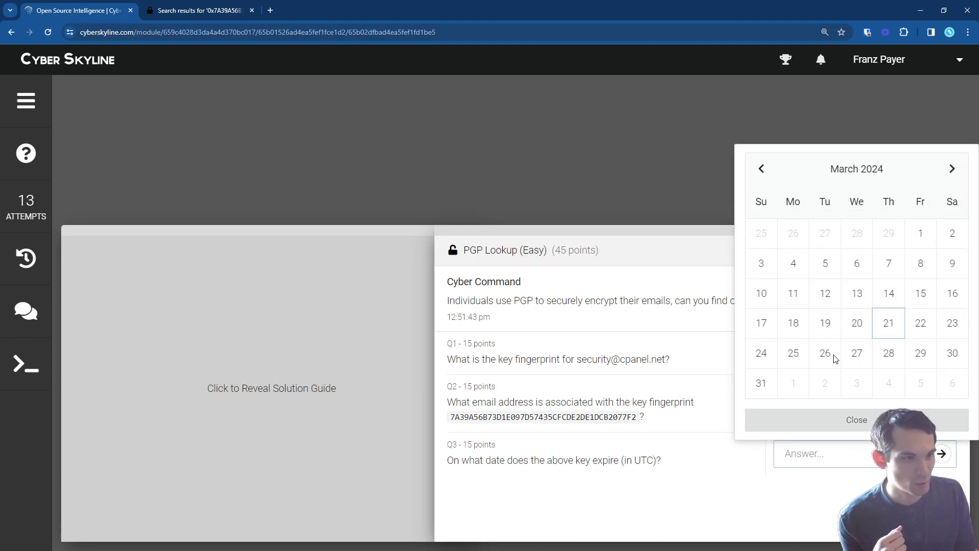
left_click(856, 320)
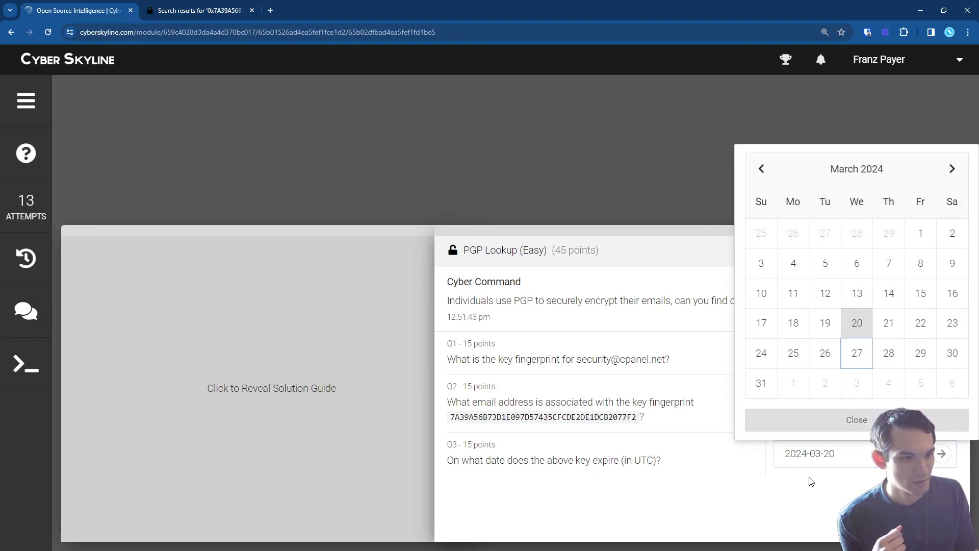
left_click(804, 455)
key("BackSpace")
key("BackSpace")
type("50")
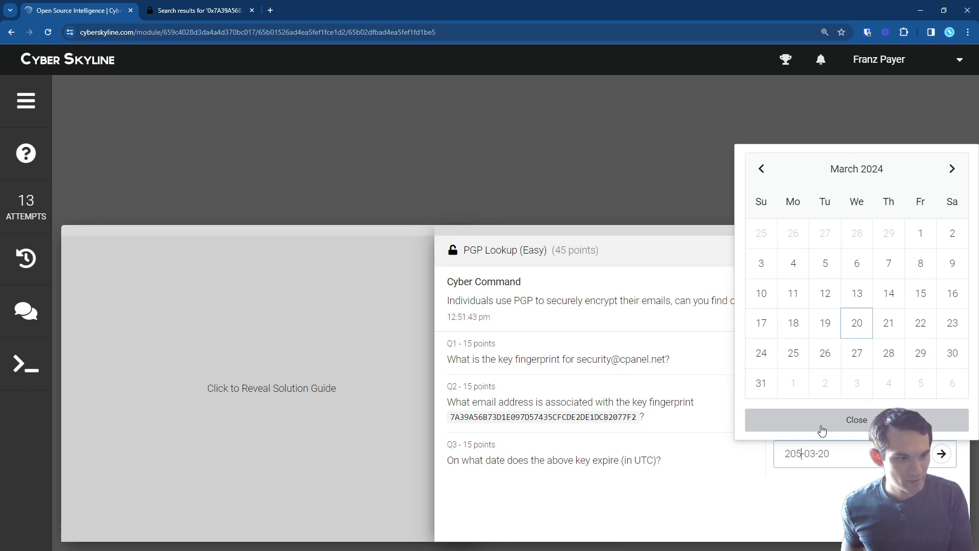
key("BackSpace")
key("BackSpace")
type("12")
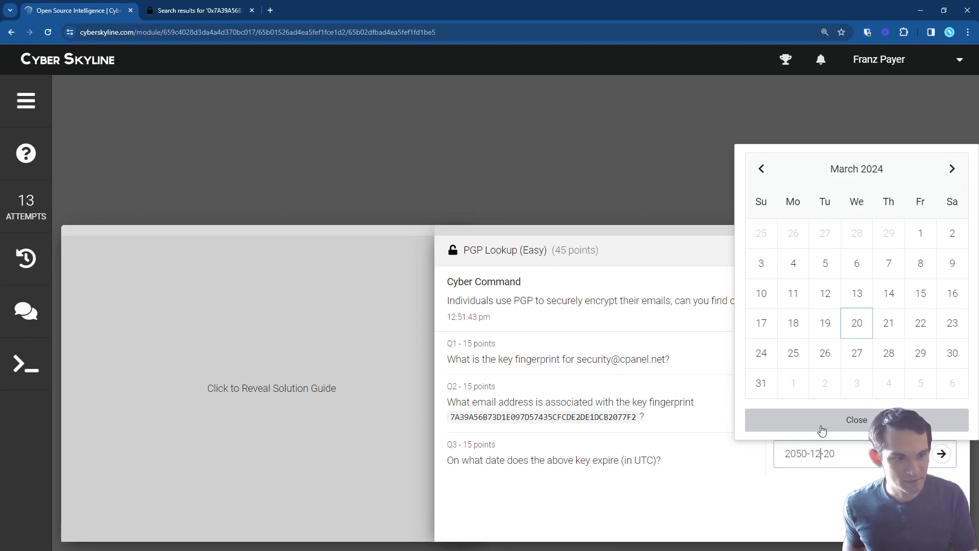
Recheck the self-signature's expiration day on the keyserver and submit 2050-12-26 as the Q3 answer.
left_click(168, 18)
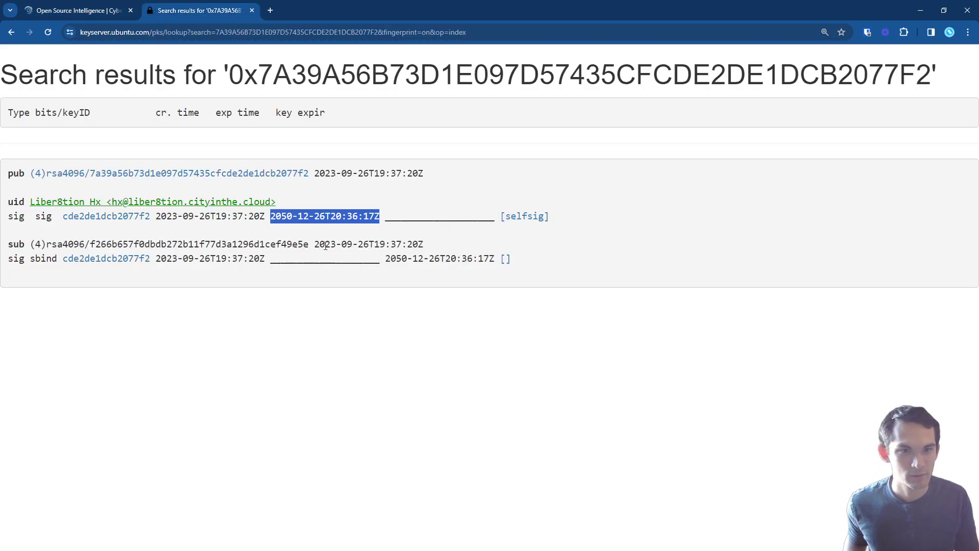
double_click(334, 217)
left_click(76, 10)
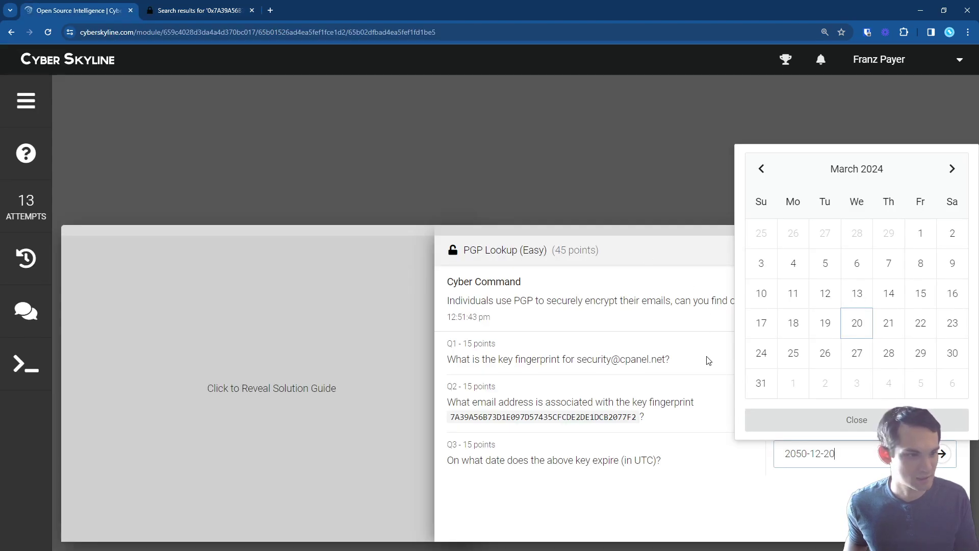
left_click(849, 448)
key("BackSpace")
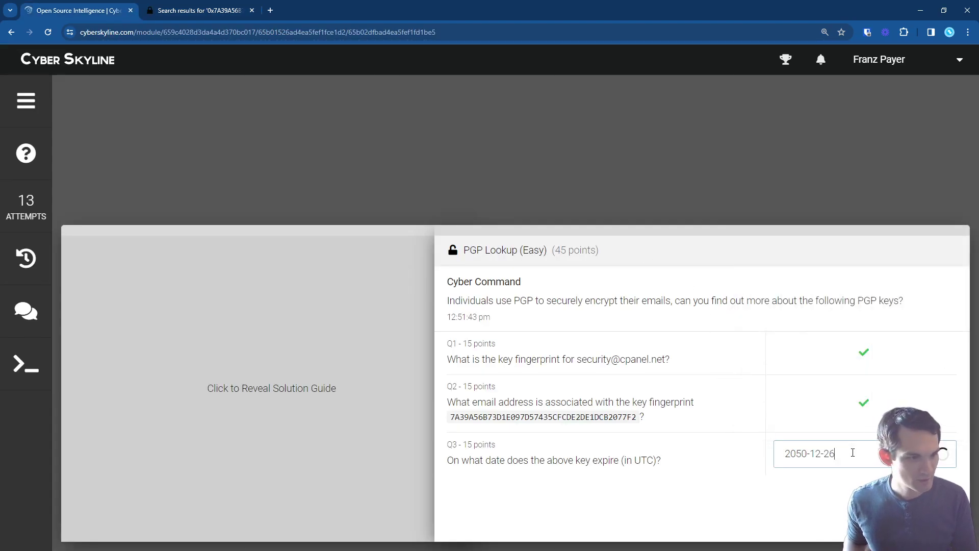